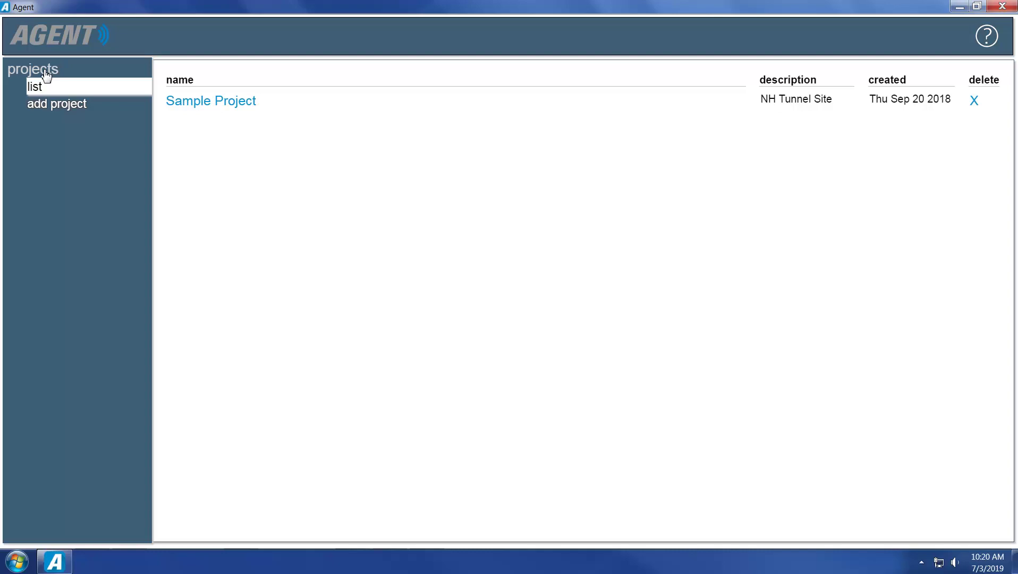
Open Sample Project and start adding an LC2 logger named "Sample LC-2".
click(196, 103)
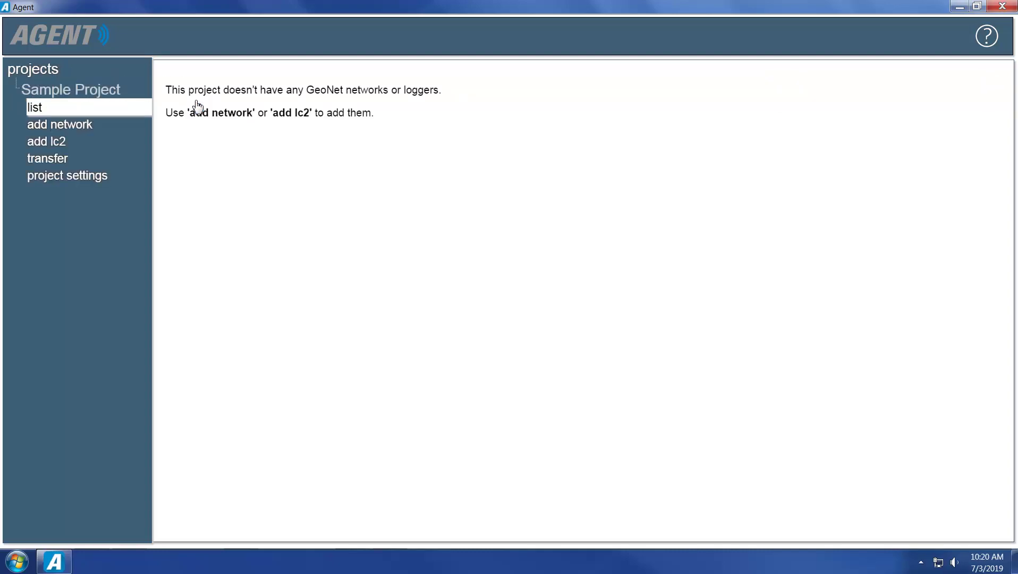
click(43, 141)
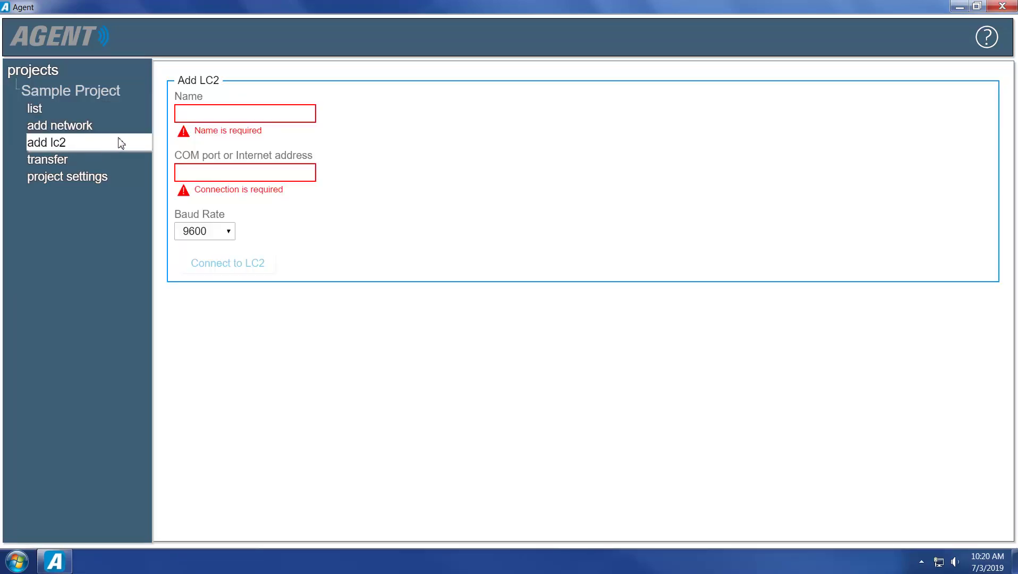
click(180, 112)
text(Samp)
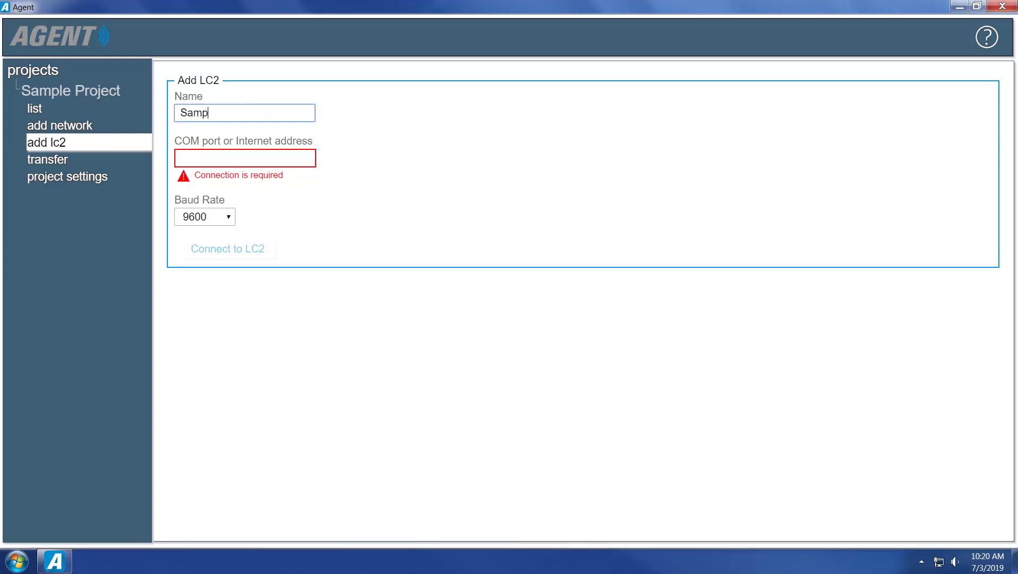
text(le LC-2)
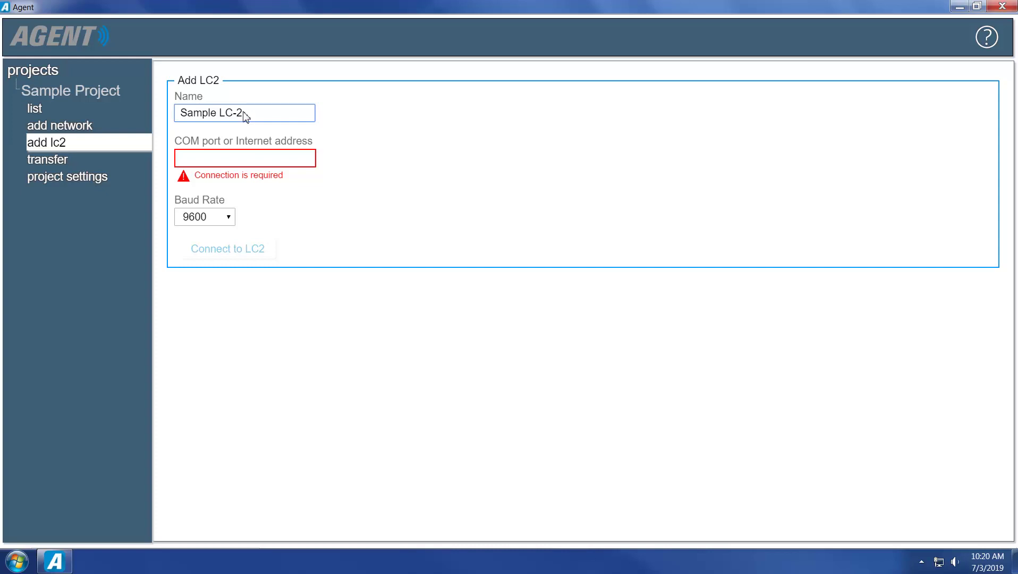
Enter 192.168.1.1:555 as the new logger's Internet address.
click(181, 155)
text(192.168.)
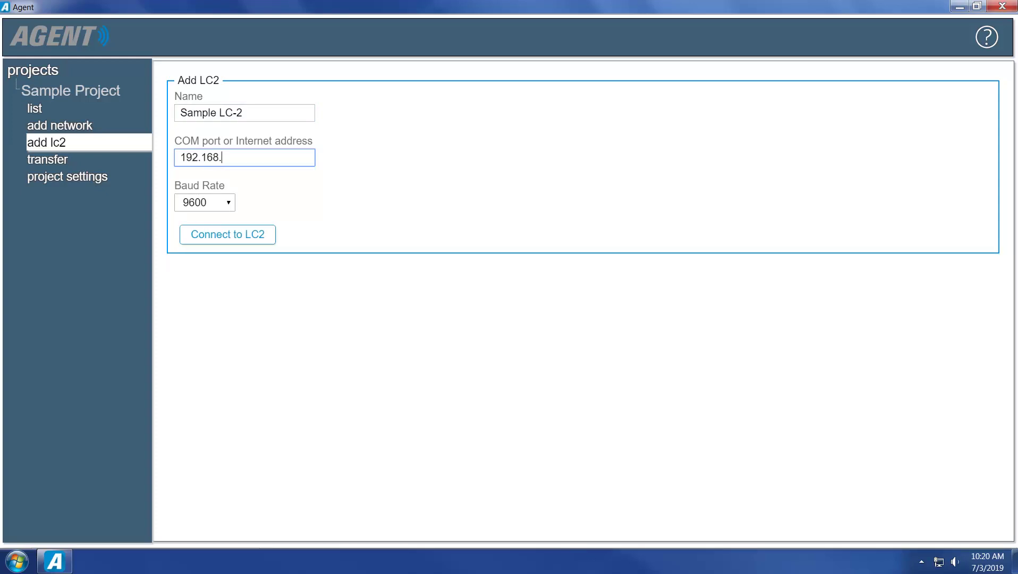
text(1.1:555)
Replace the Internet address of the new logger with the suggested port COM3.
drag(258, 158, 175, 159)
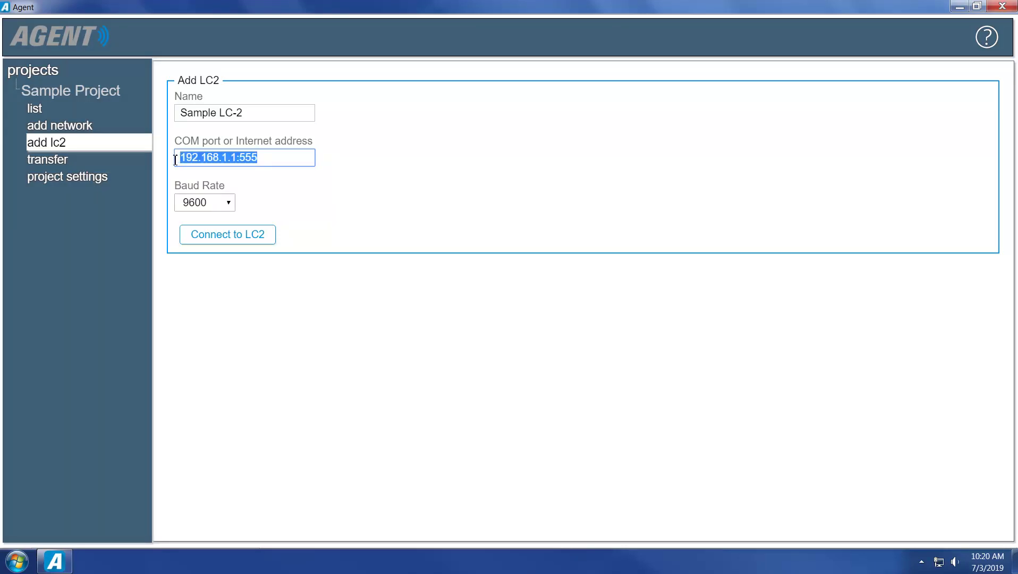
text(COM)
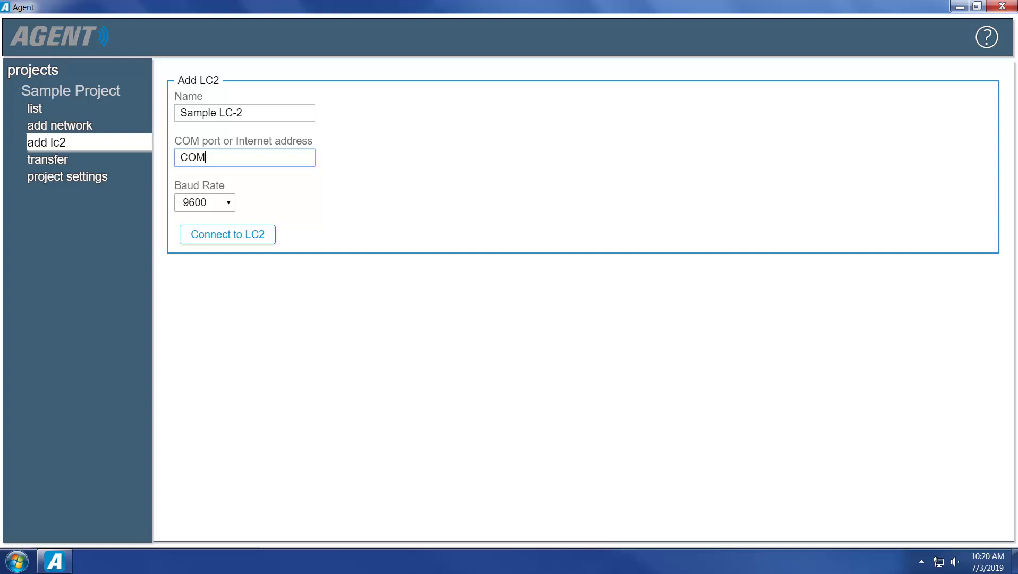
click(207, 158)
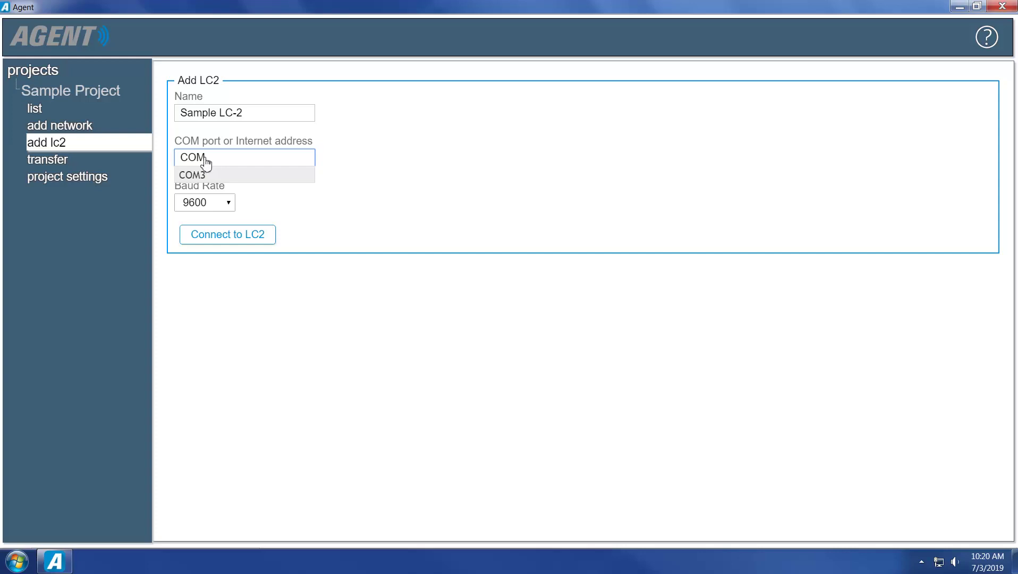
click(192, 175)
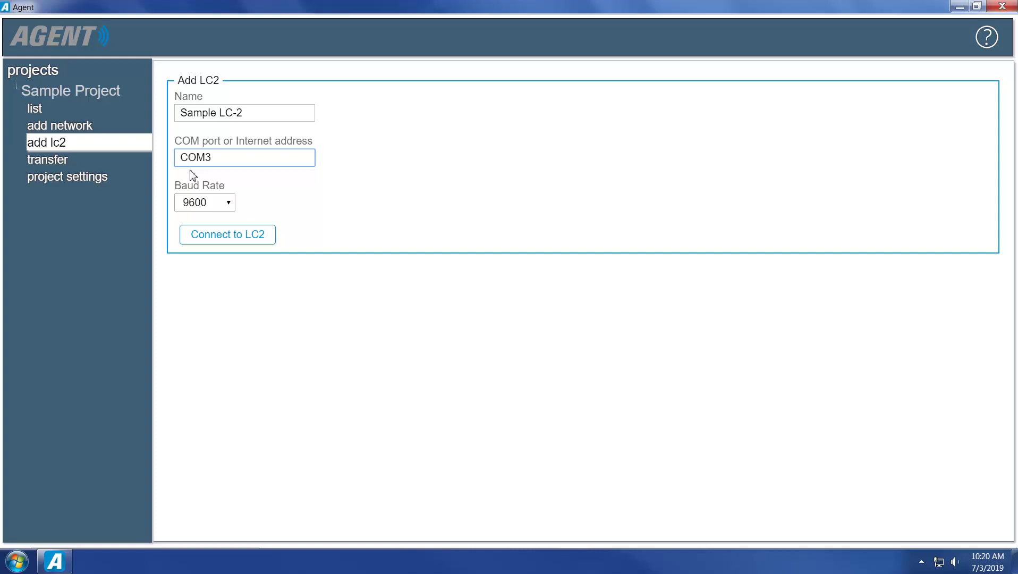
Open Windows Device Manager and examine the COM ports available on the computer.
click(17, 562)
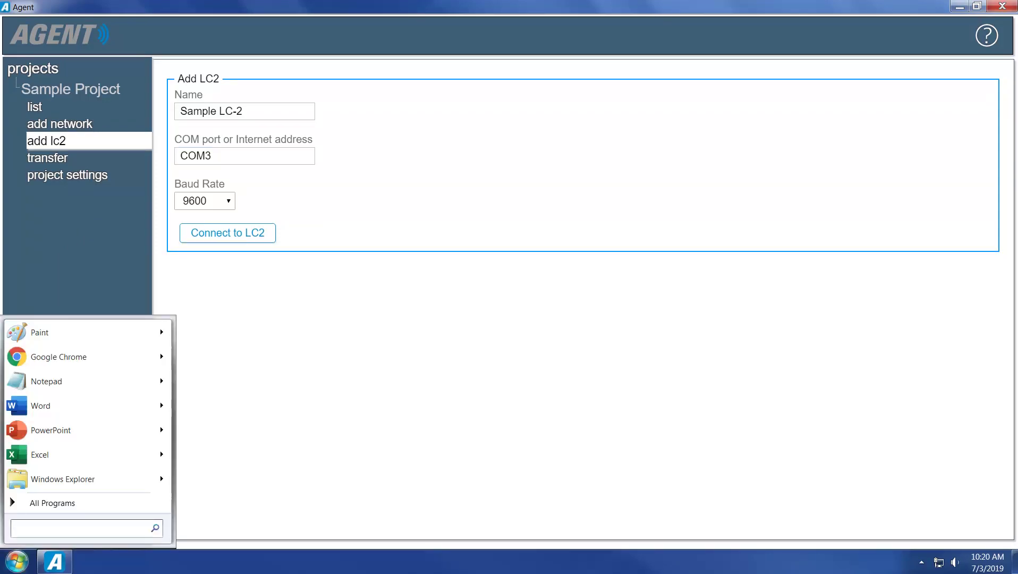
text(device)
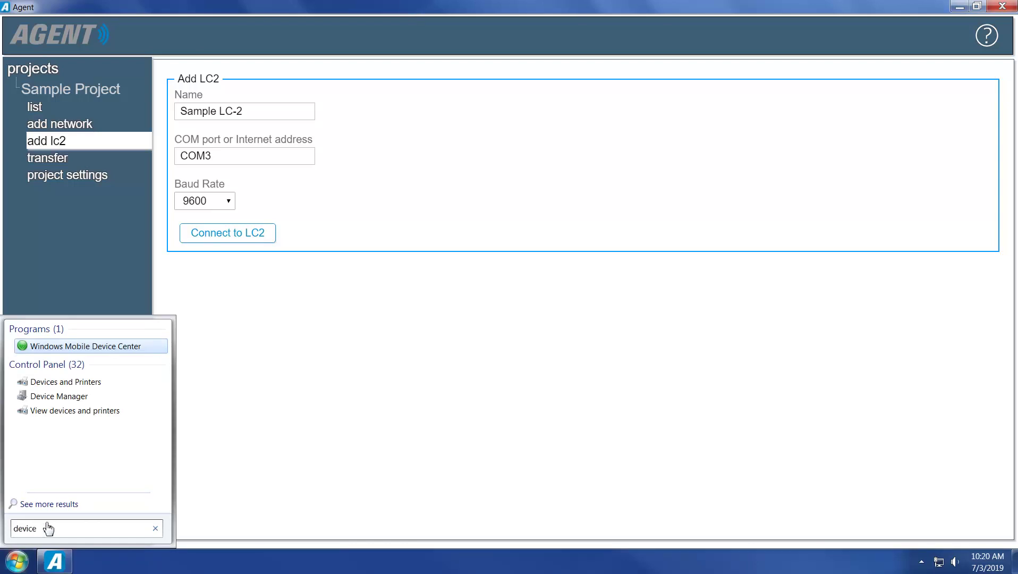
click(64, 396)
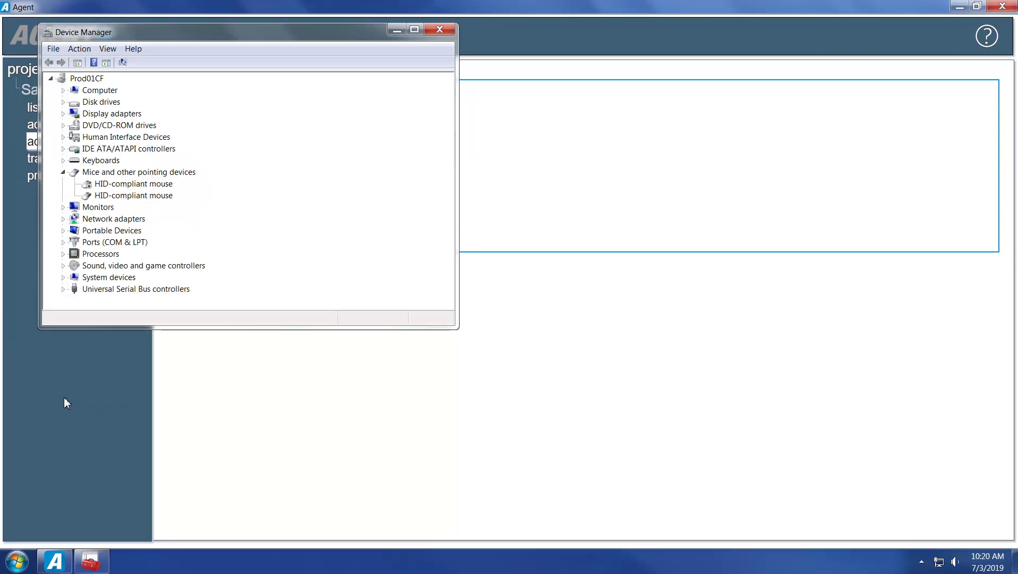
click(63, 242)
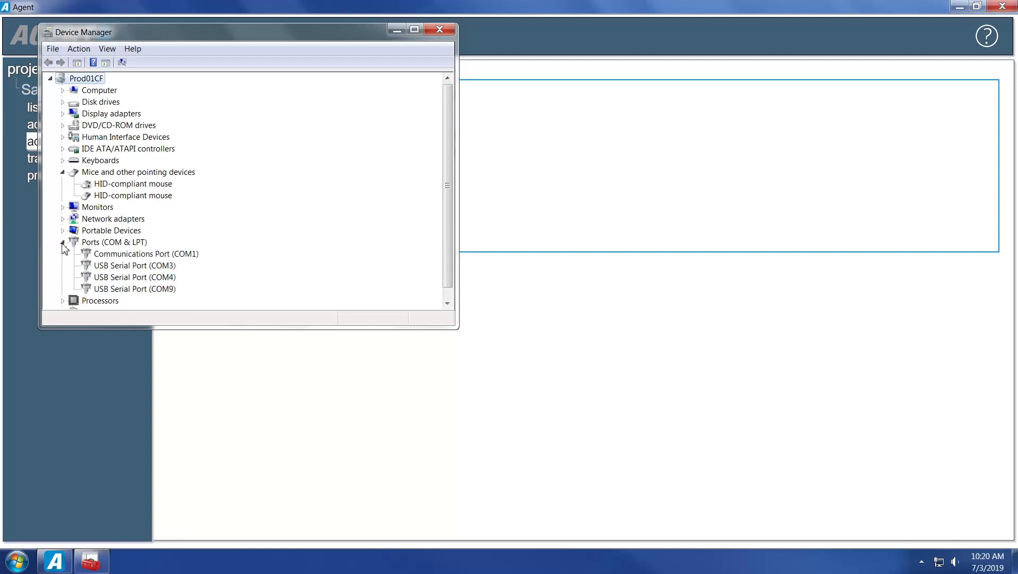
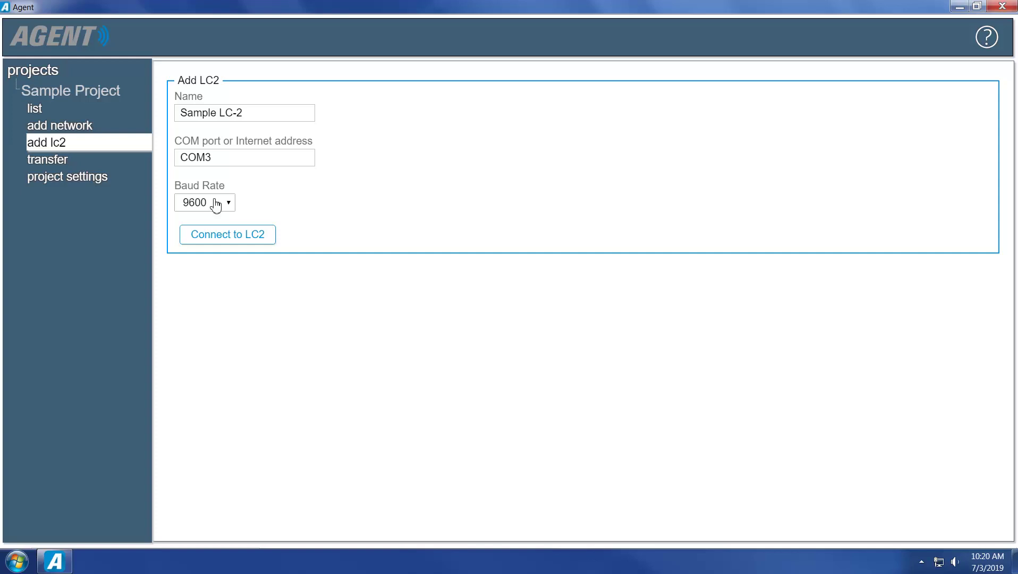
Connect to the LC2 on COM3 and enter 1916652 as its serial number in the general settings.
click(233, 239)
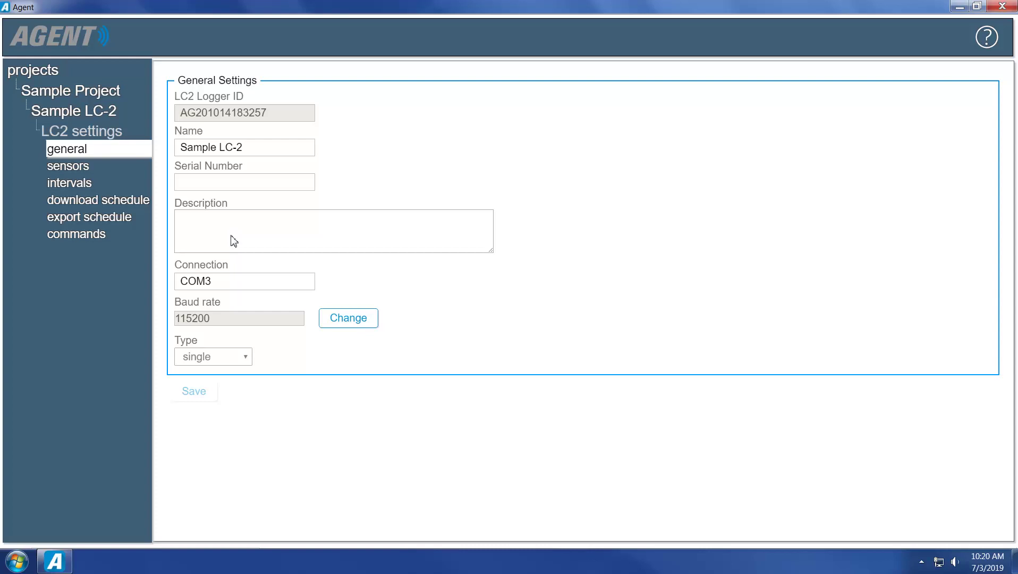
click(178, 182)
text(1916652)
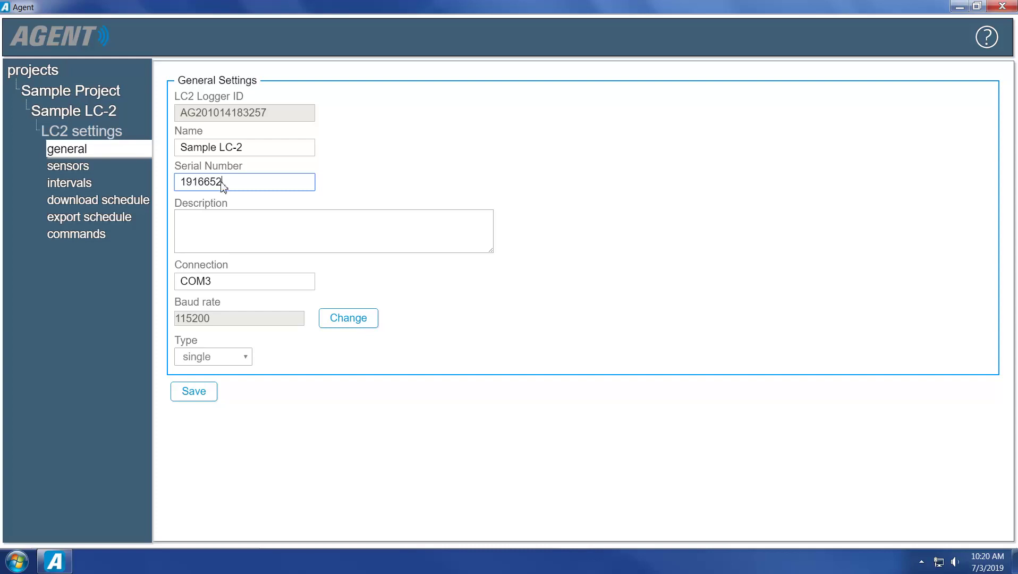
Describe the logger as "Single-channel" with "piezometer #1932478" on a second line, and save the general settings.
click(176, 216)
text(Single-channel)
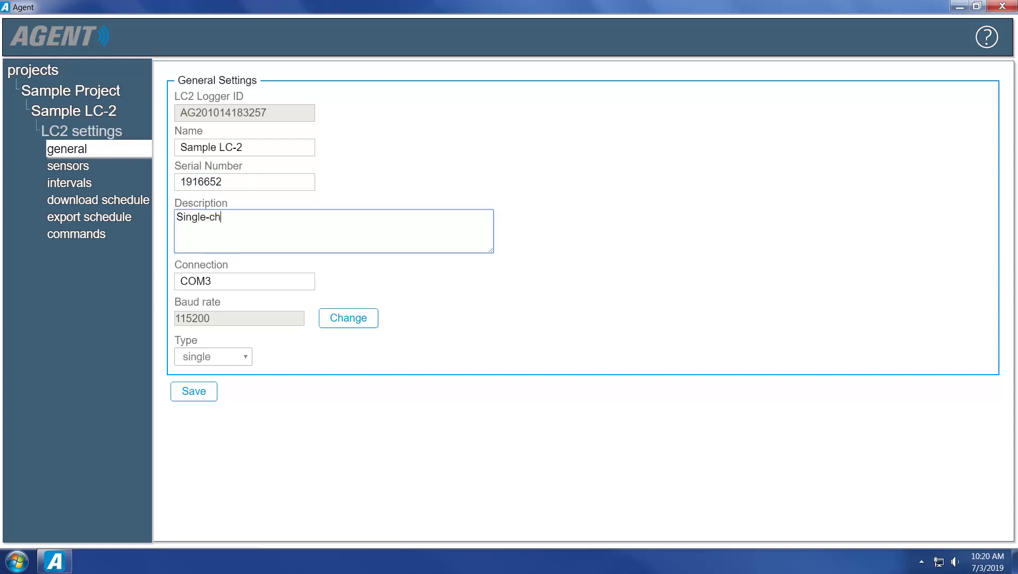
key(Return)
text(piezometer #1932478)
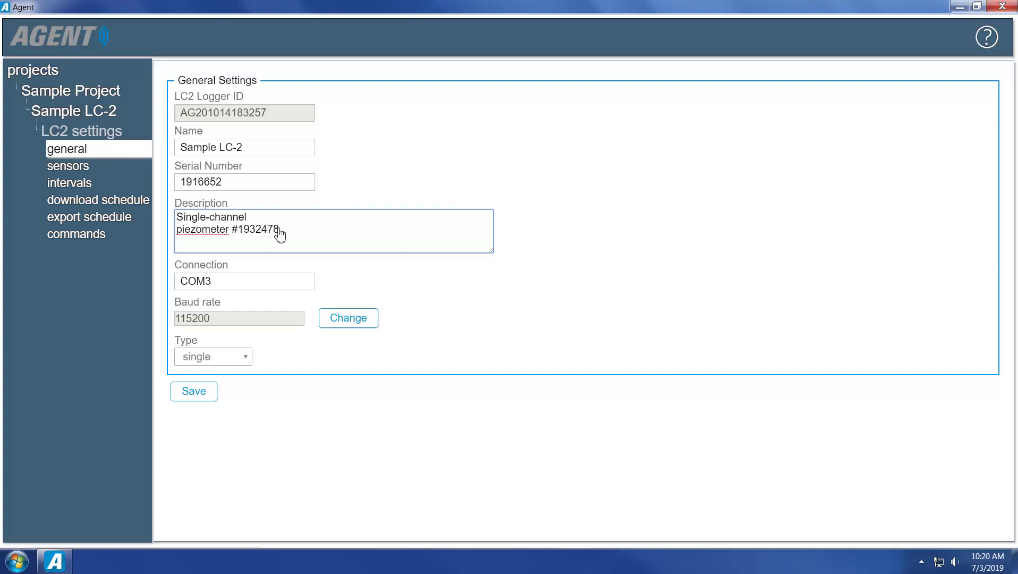
click(196, 393)
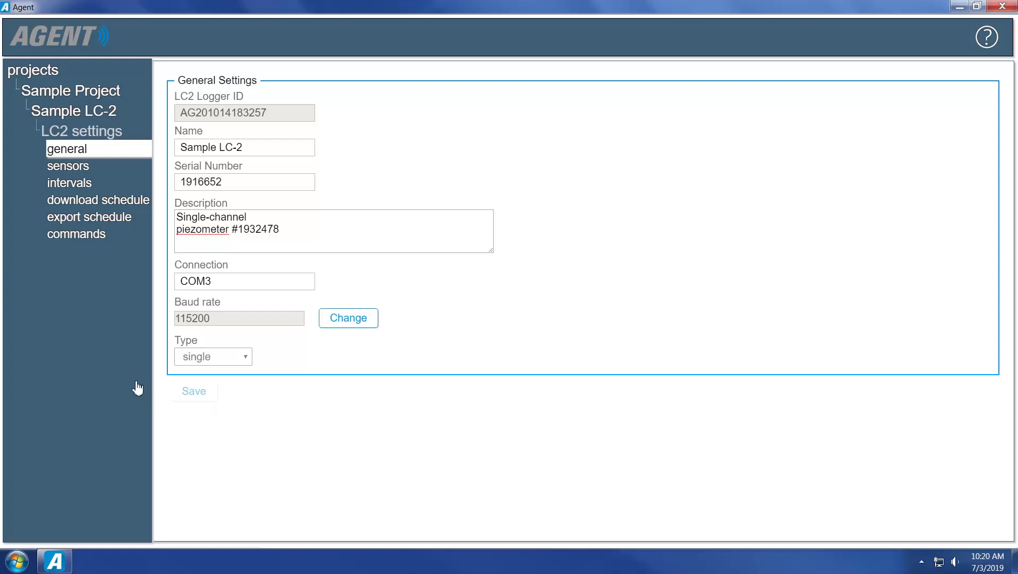
Set the time on the Sample LC-2 logger and start logging.
click(78, 238)
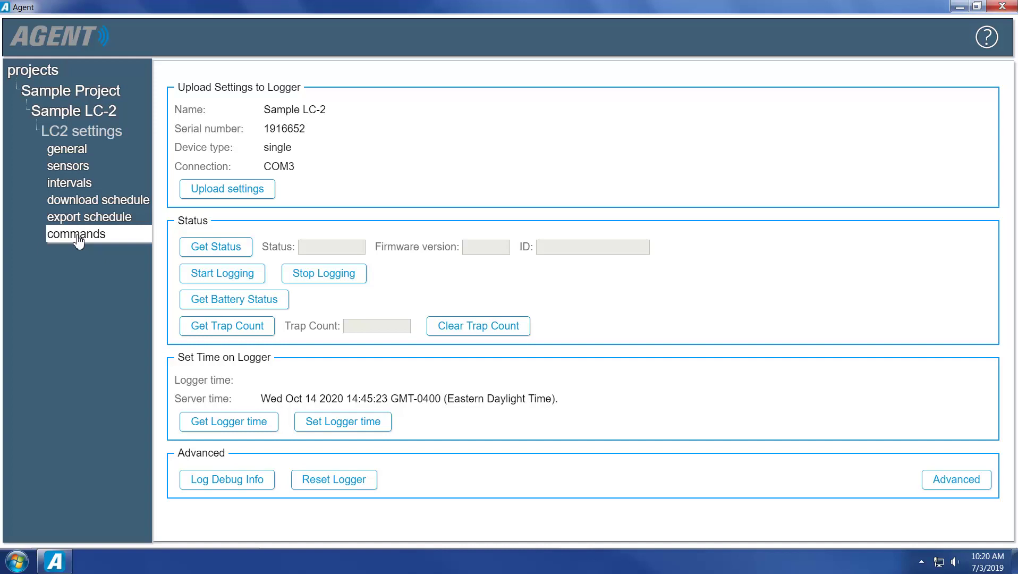
click(340, 423)
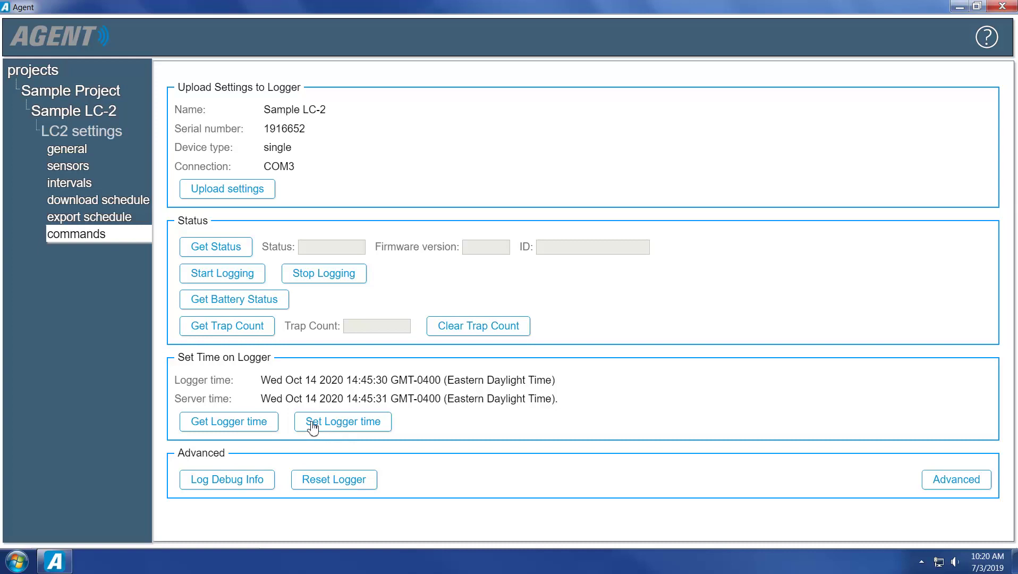
click(217, 273)
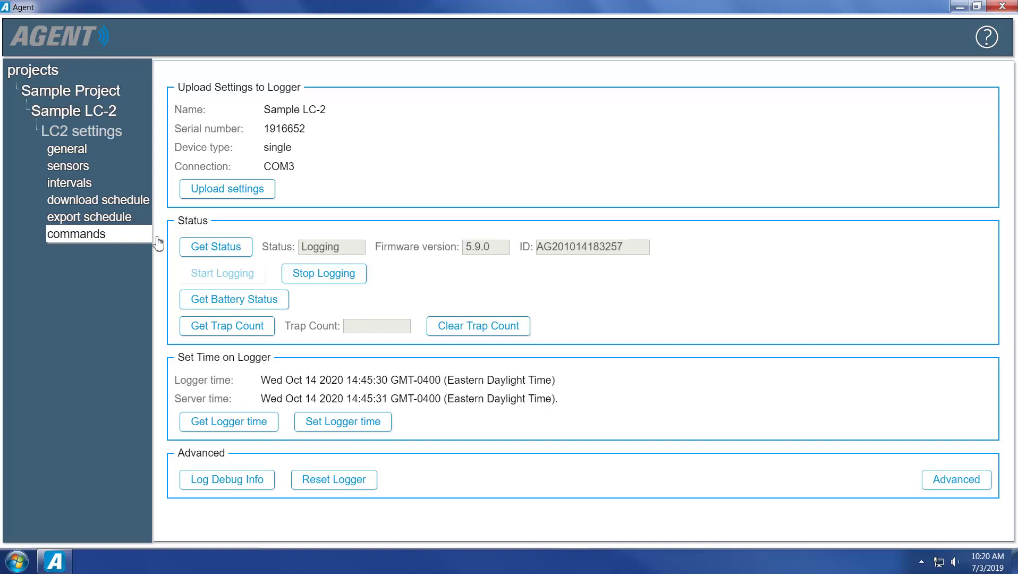
Check the logger's interval settings, and view live readings of Sample LC-2 by enabling and disabling monitor mode.
click(62, 185)
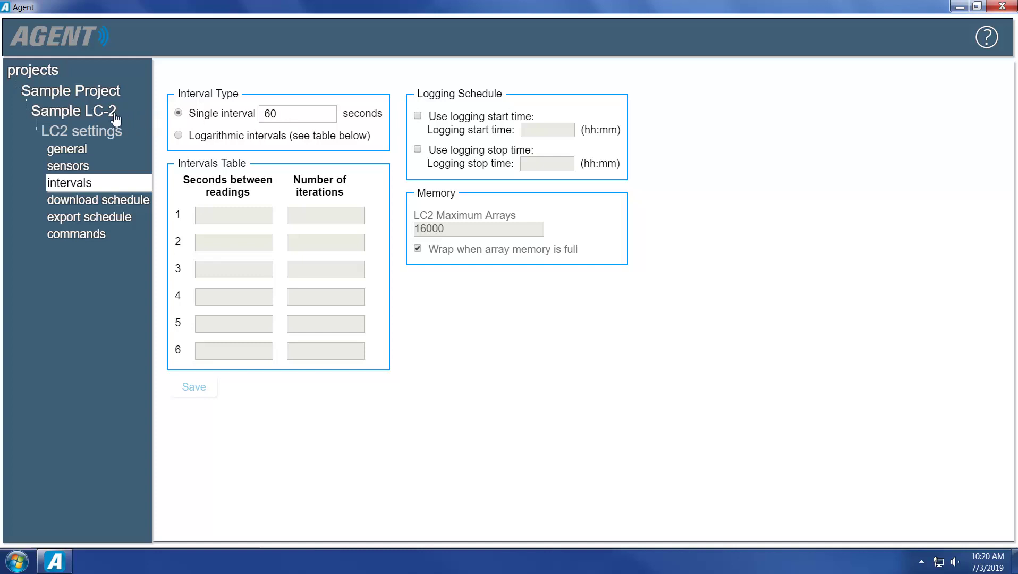
click(65, 114)
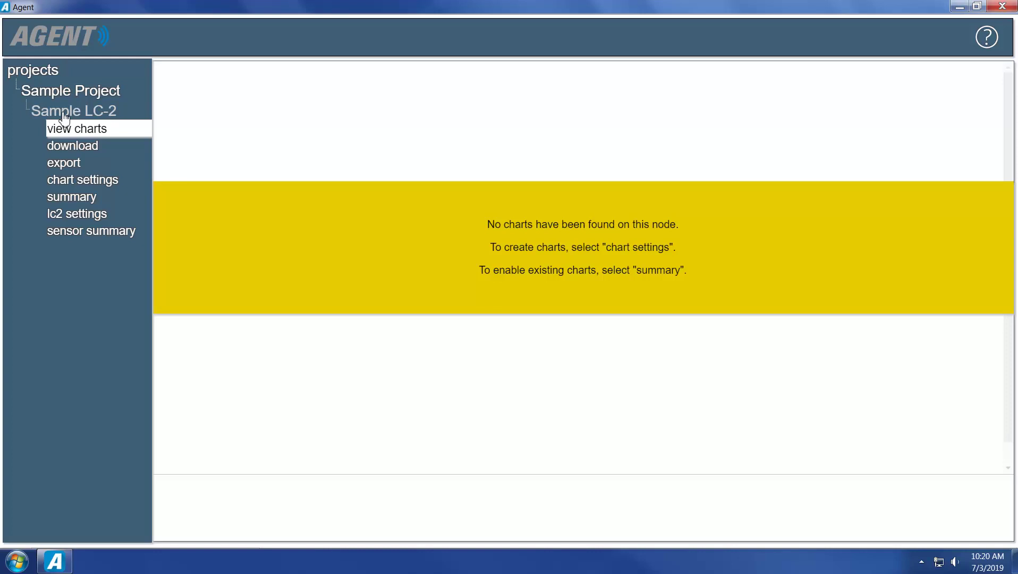
click(65, 147)
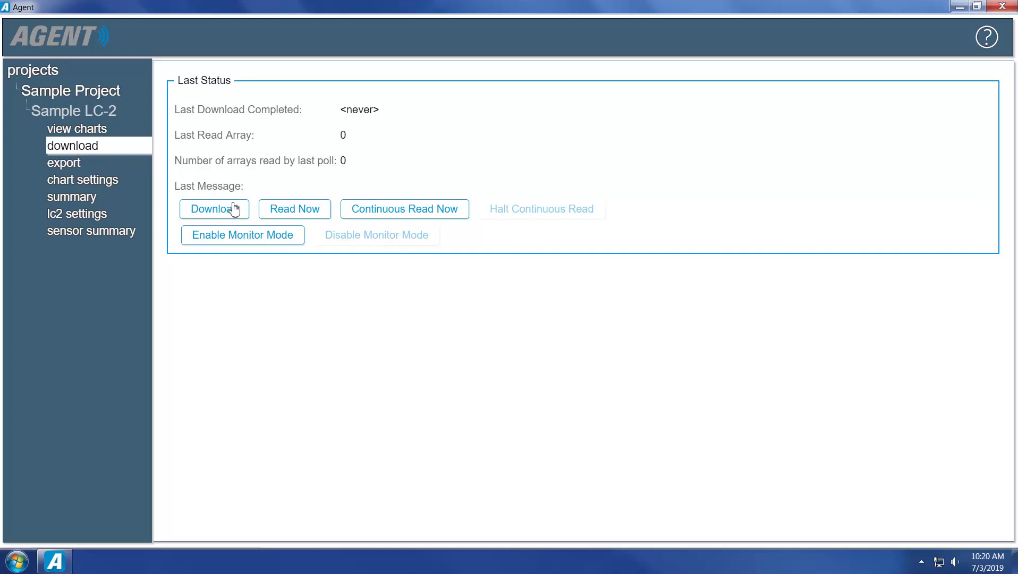
click(240, 237)
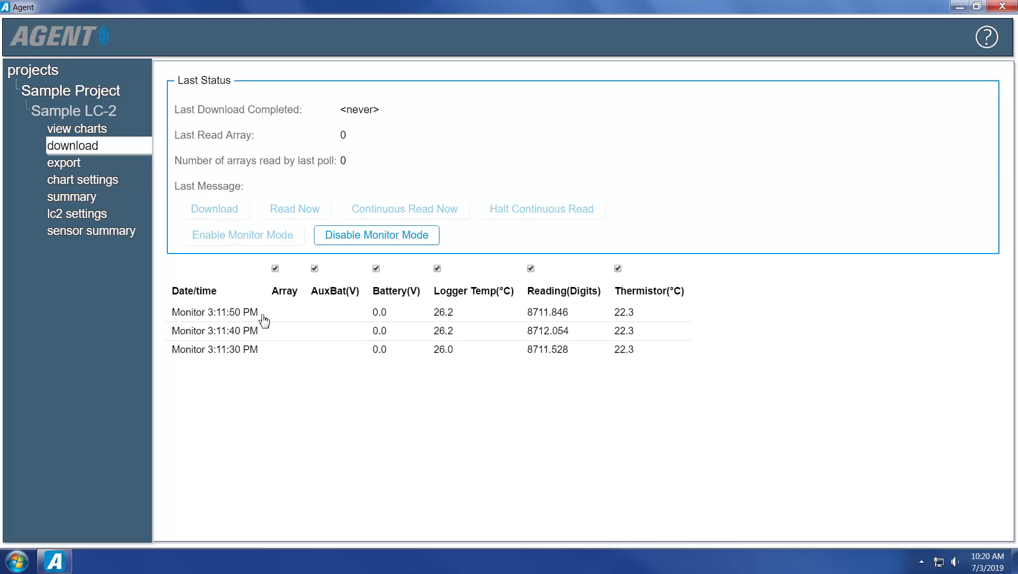
click(371, 234)
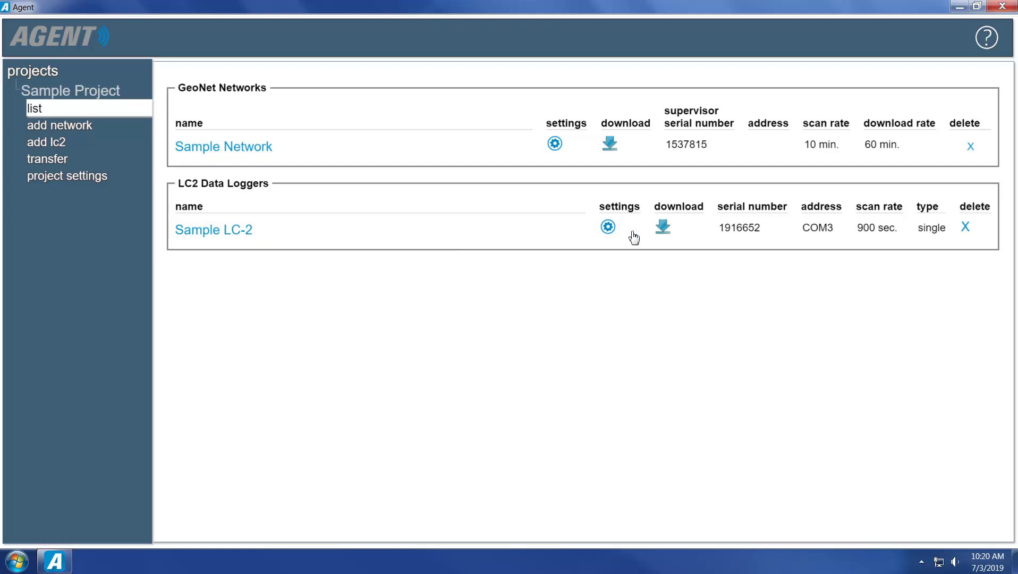
Download the recorded data from Sample LC-2, starting from the project's logger list.
click(662, 229)
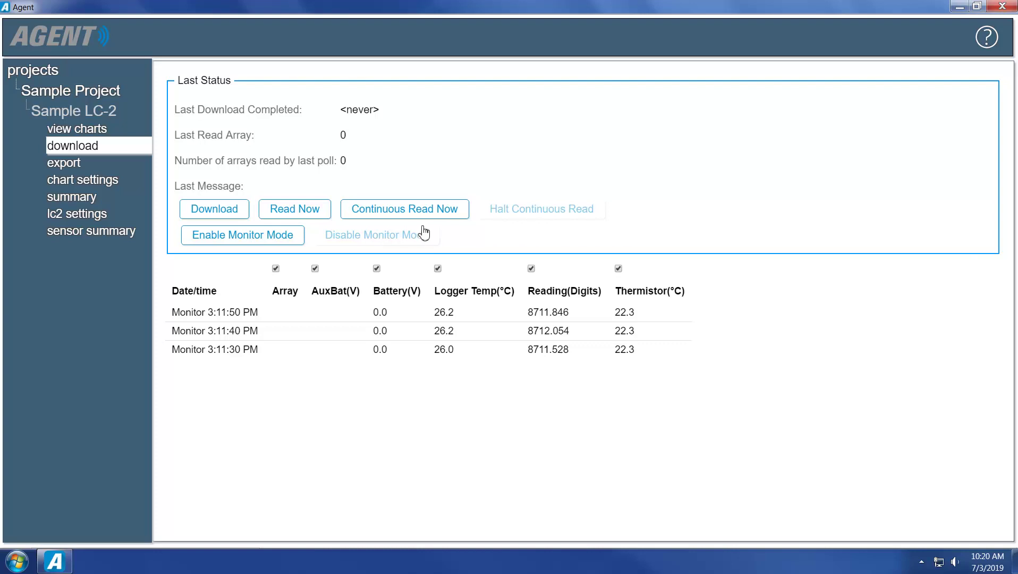
click(213, 213)
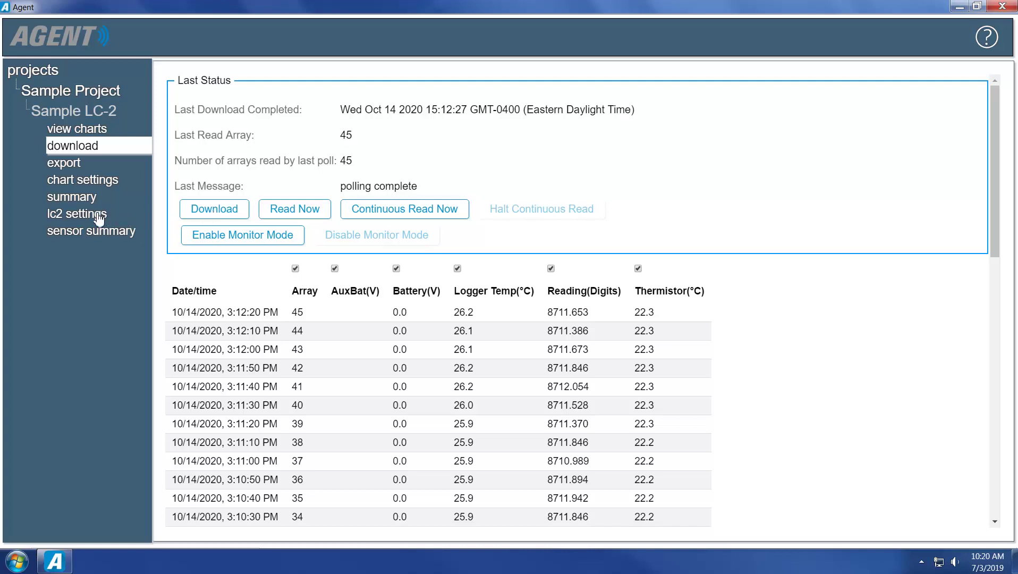
Enable automatic download in the download schedule of the Sample LC-2 settings.
click(81, 217)
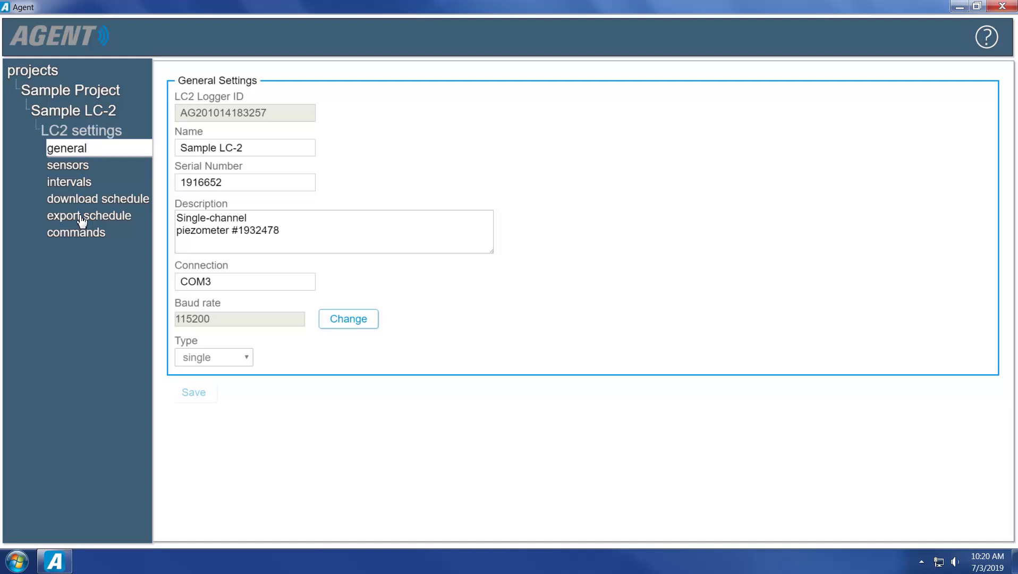
click(83, 201)
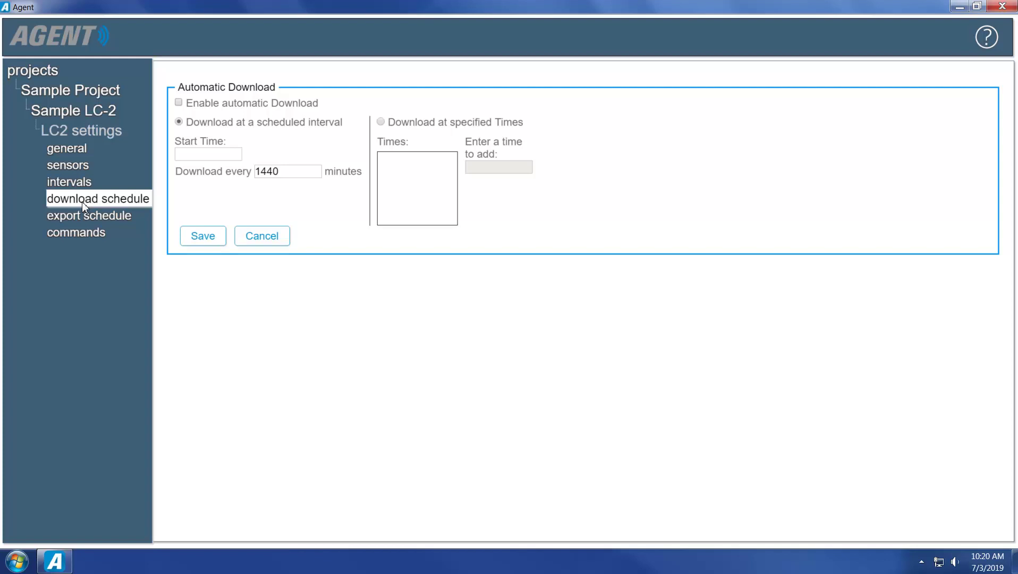
click(178, 102)
Try downloading at specified times by adding 15:30 to the list, and remove that time again.
click(380, 122)
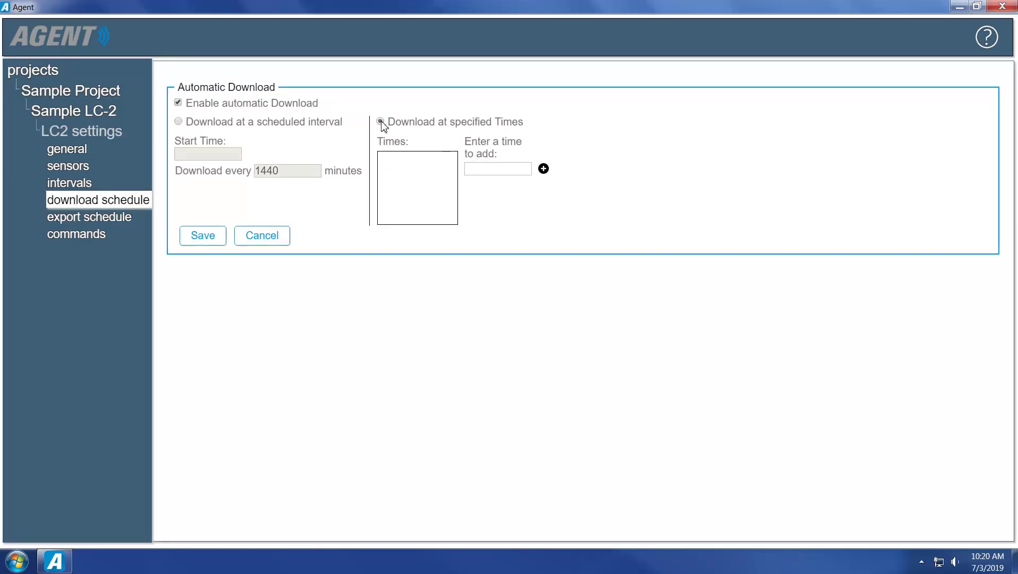
click(467, 168)
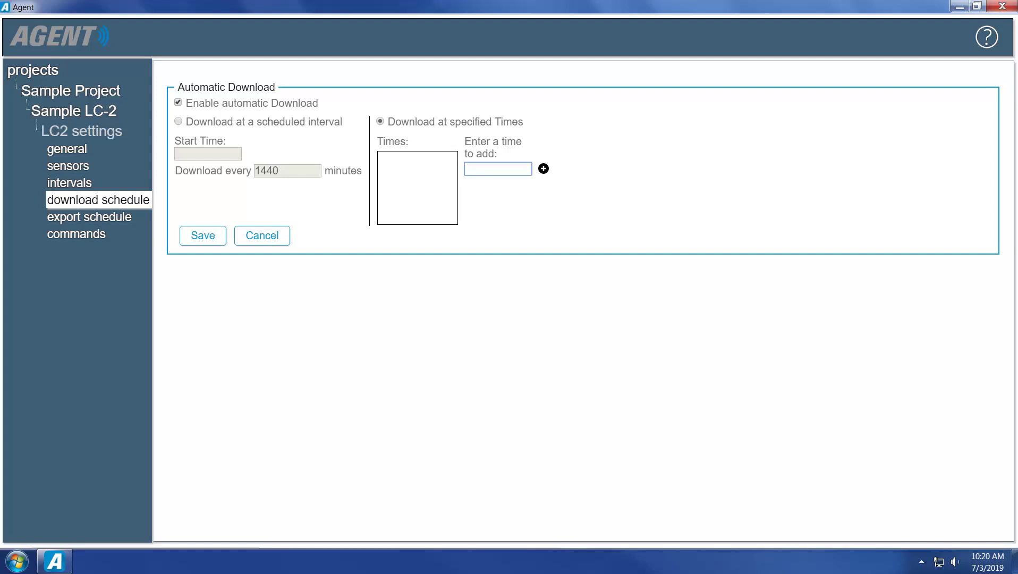
text(15:30)
click(543, 169)
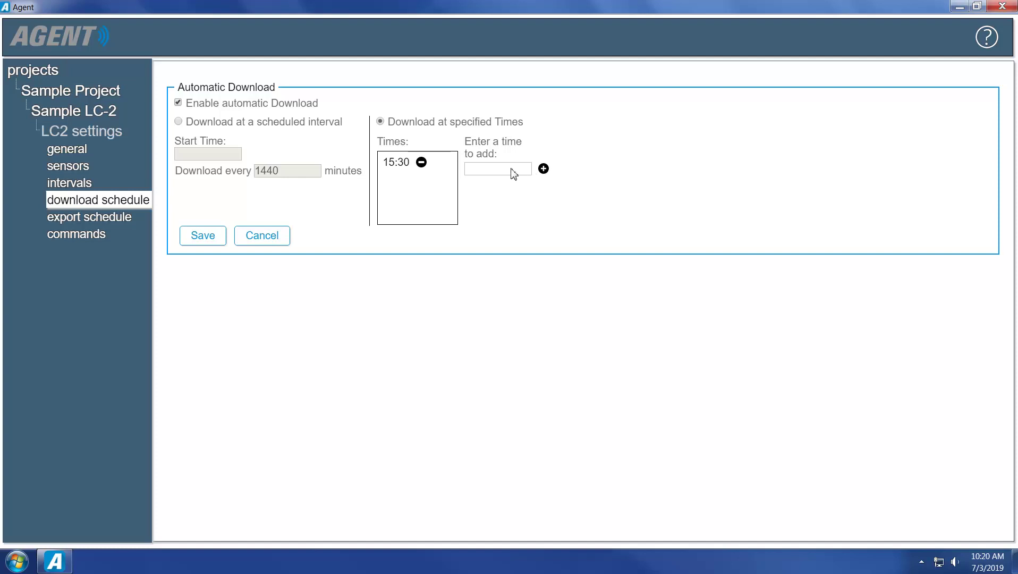
click(421, 163)
Schedule automatic downloads at a fixed interval, starting at 15:30 and repeating every 60 minutes.
click(178, 122)
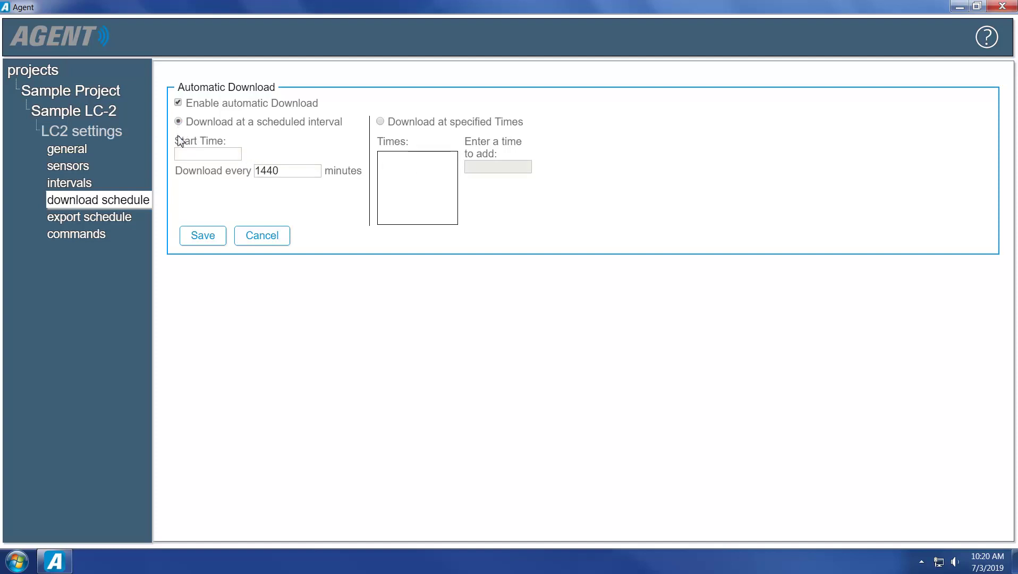
click(178, 154)
text(15:30)
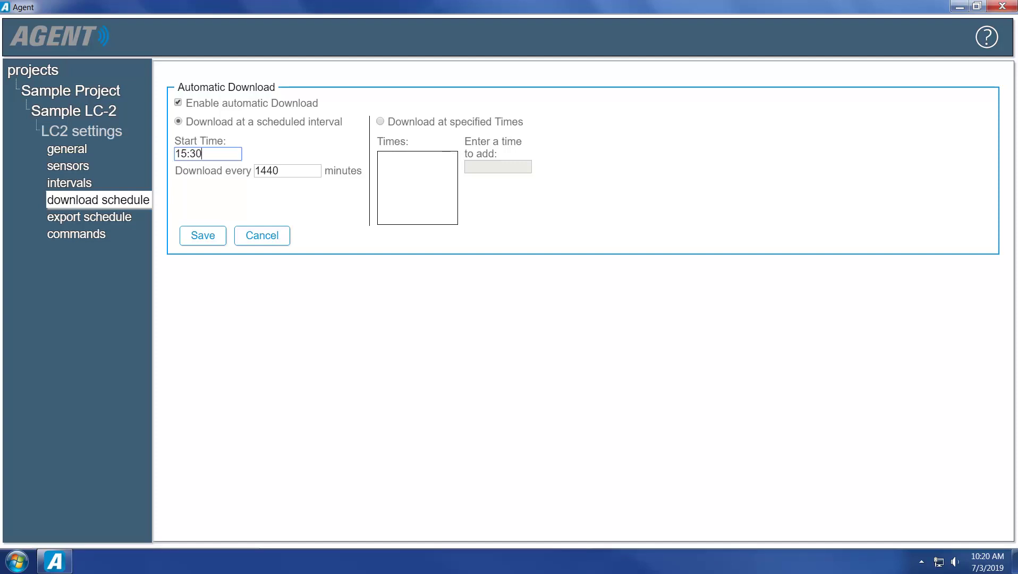
double_click(299, 172)
text(60)
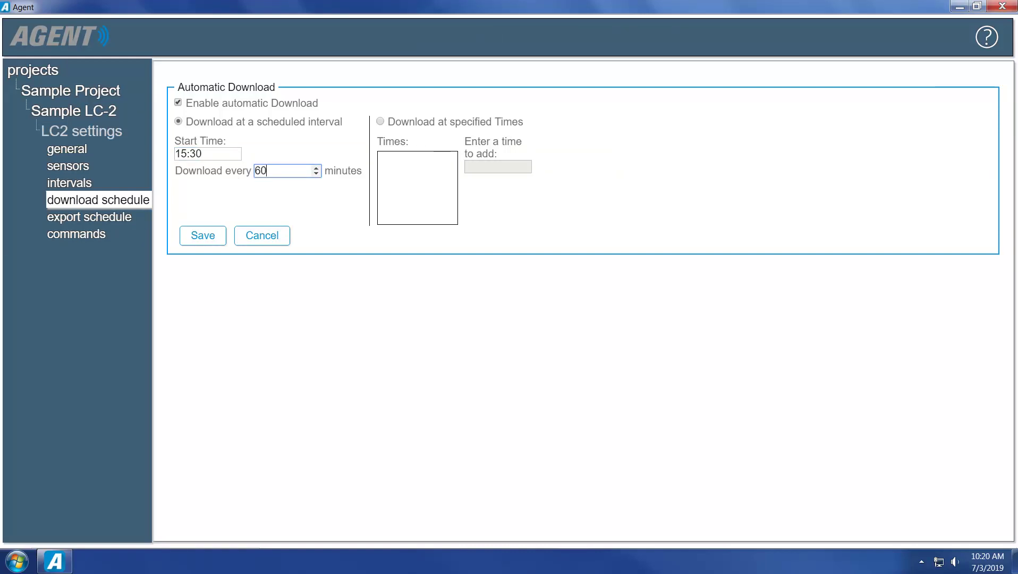
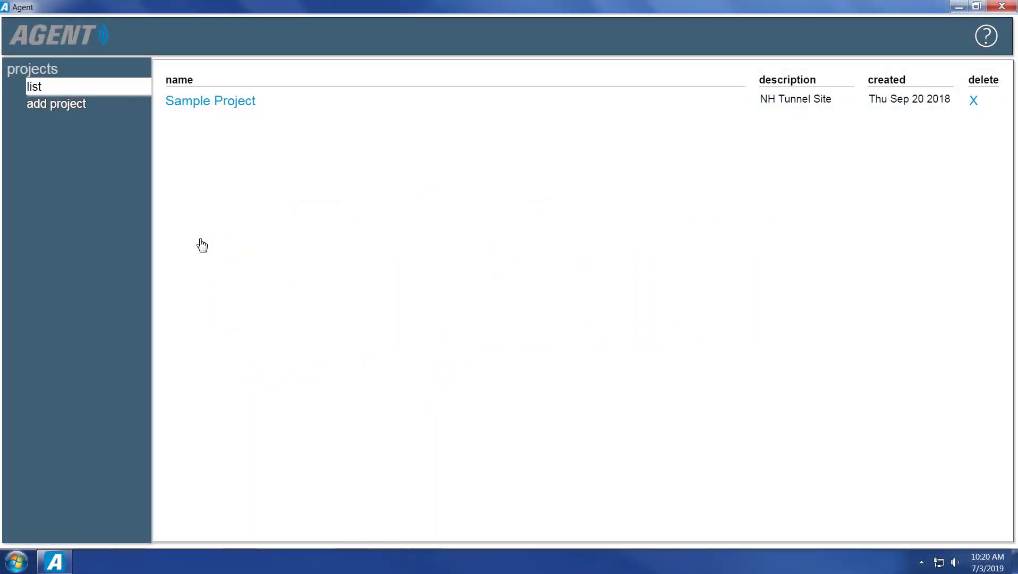
Create a chart named Sample Chart in the chart settings of the LC-2 logger in Sample Project.
click(192, 104)
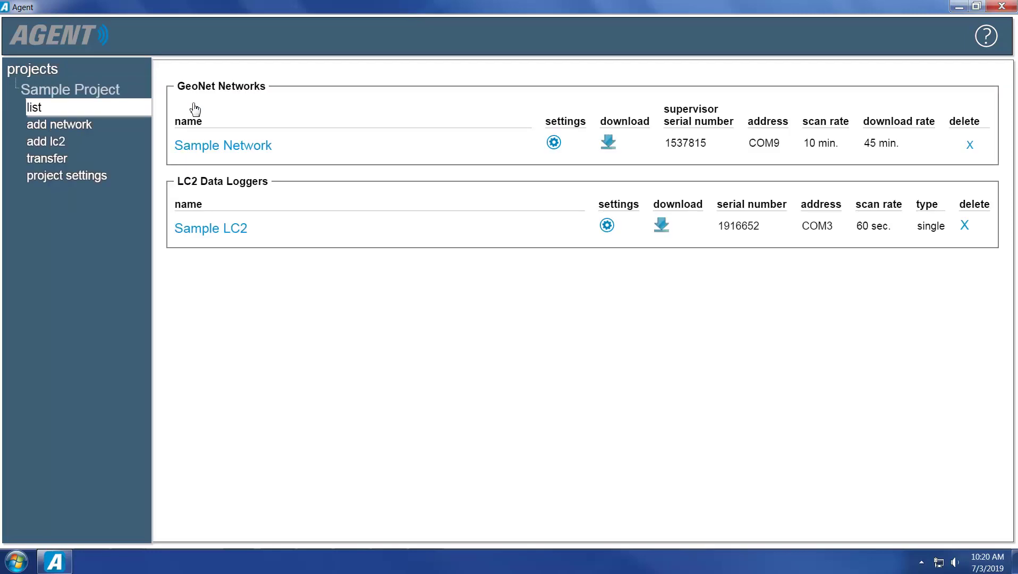
click(202, 230)
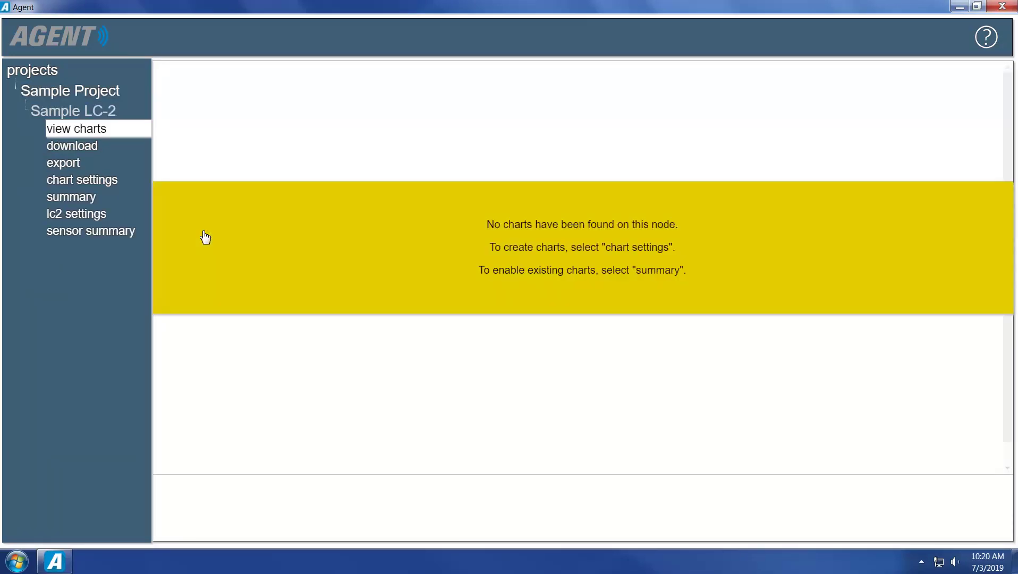
click(71, 184)
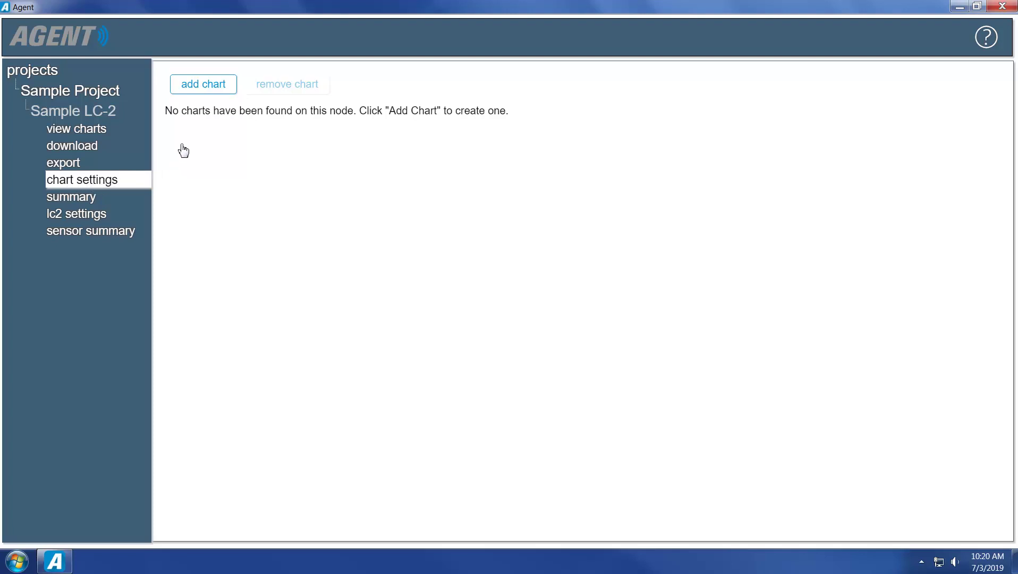
click(199, 86)
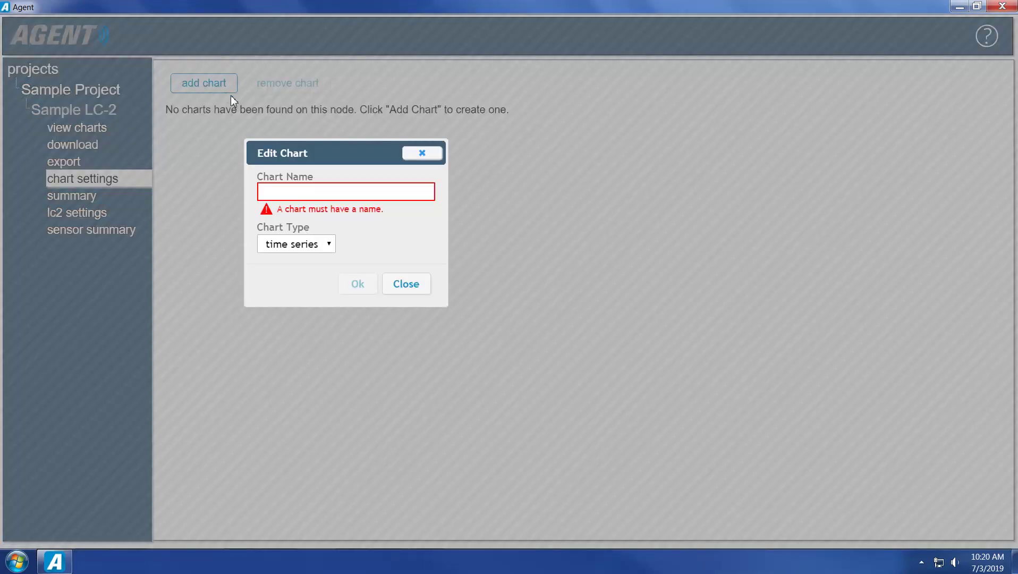
click(262, 192)
text(Sample)
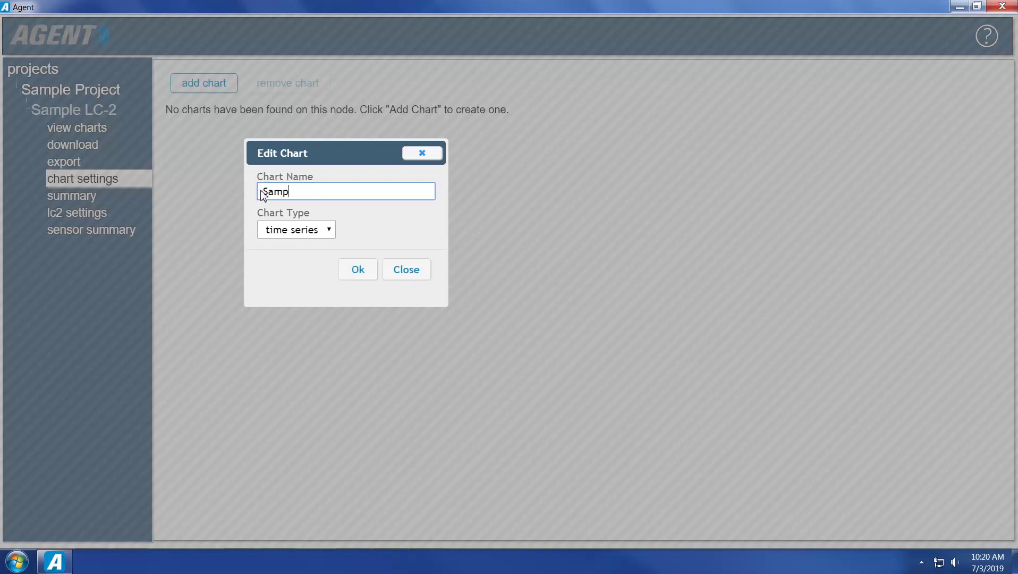
text( Chart)
click(358, 270)
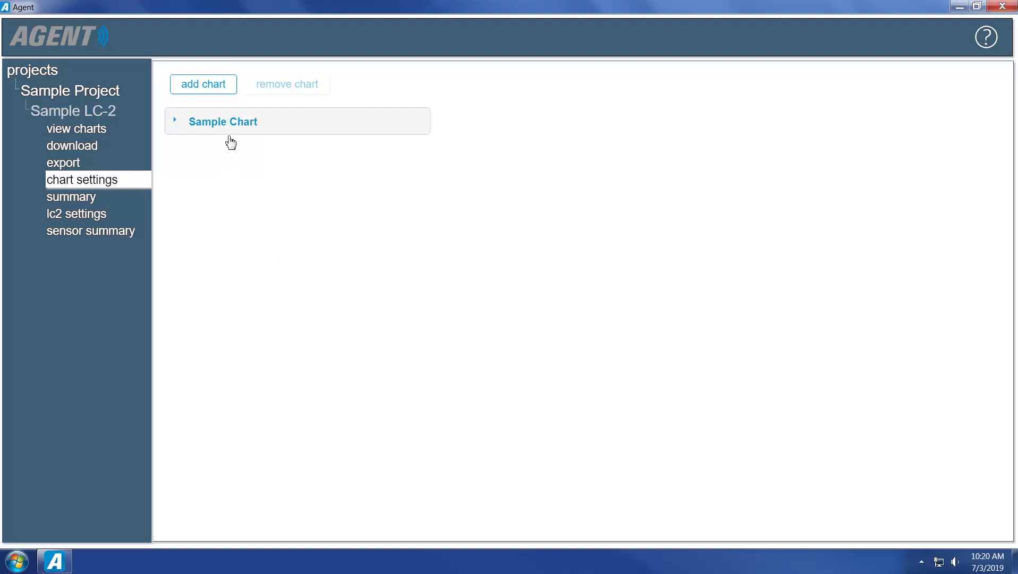
Add the Logger Temp sensor to Sample Chart and display the logger's charts.
click(242, 125)
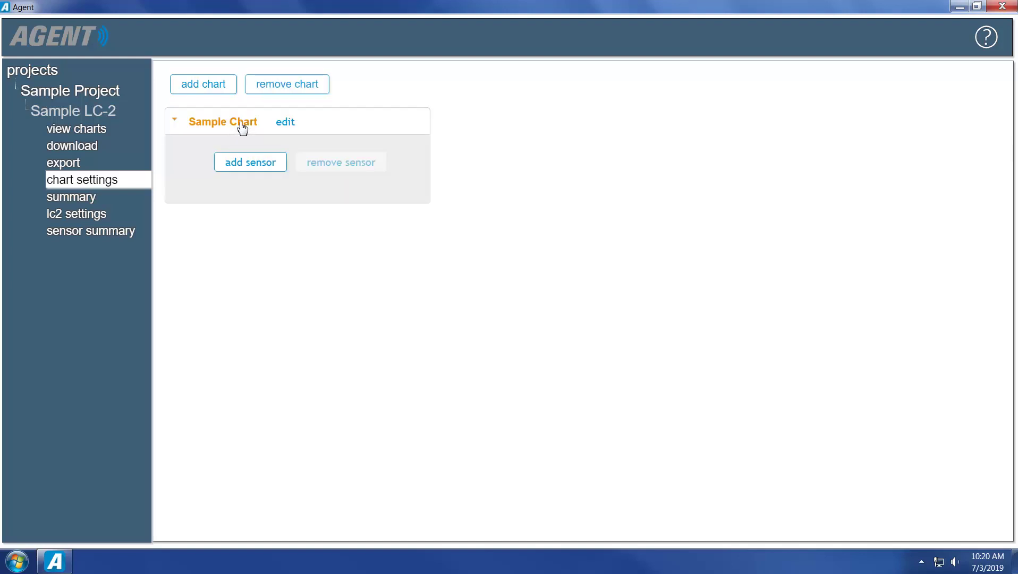
click(242, 163)
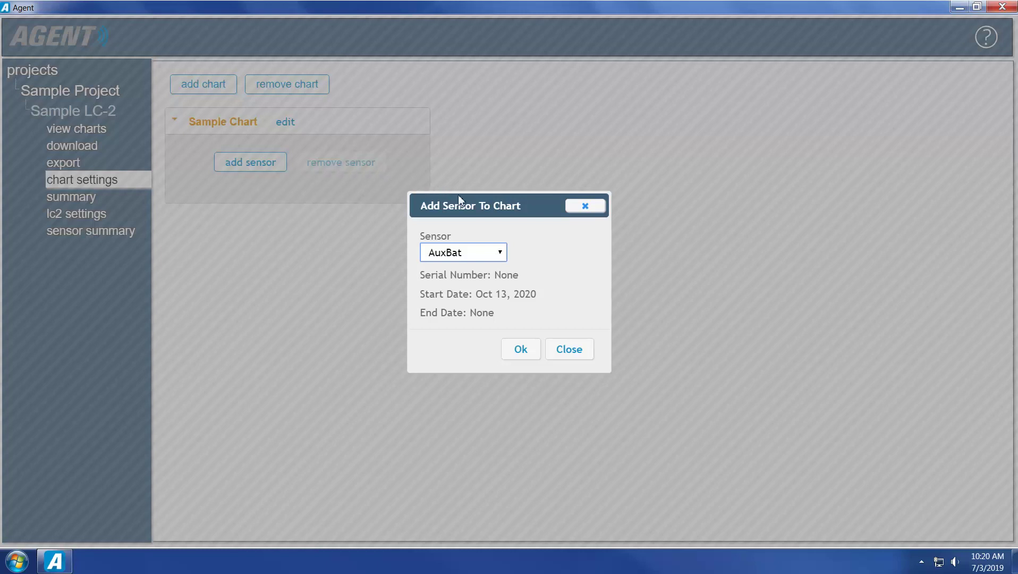
click(500, 252)
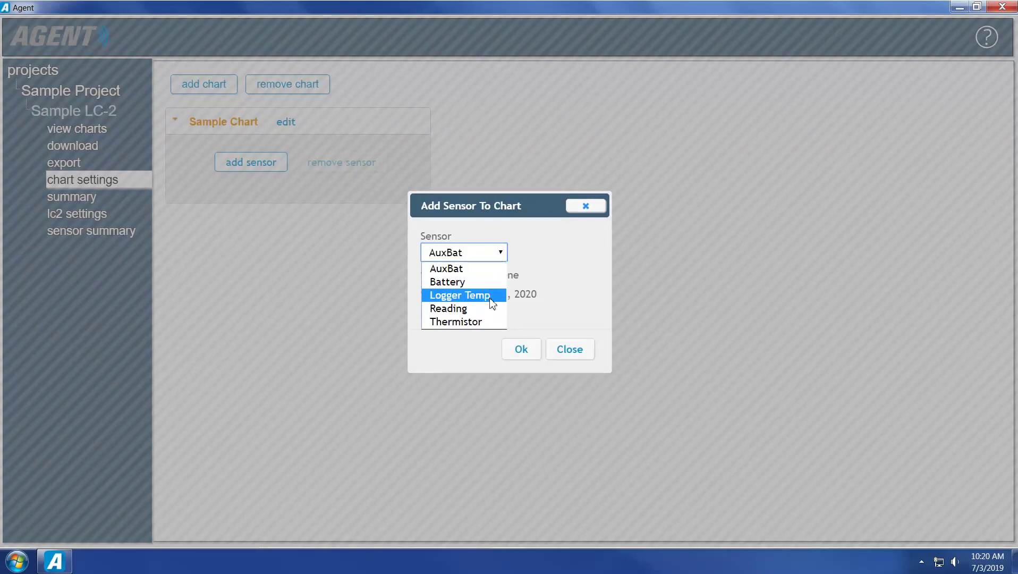
click(490, 296)
click(517, 350)
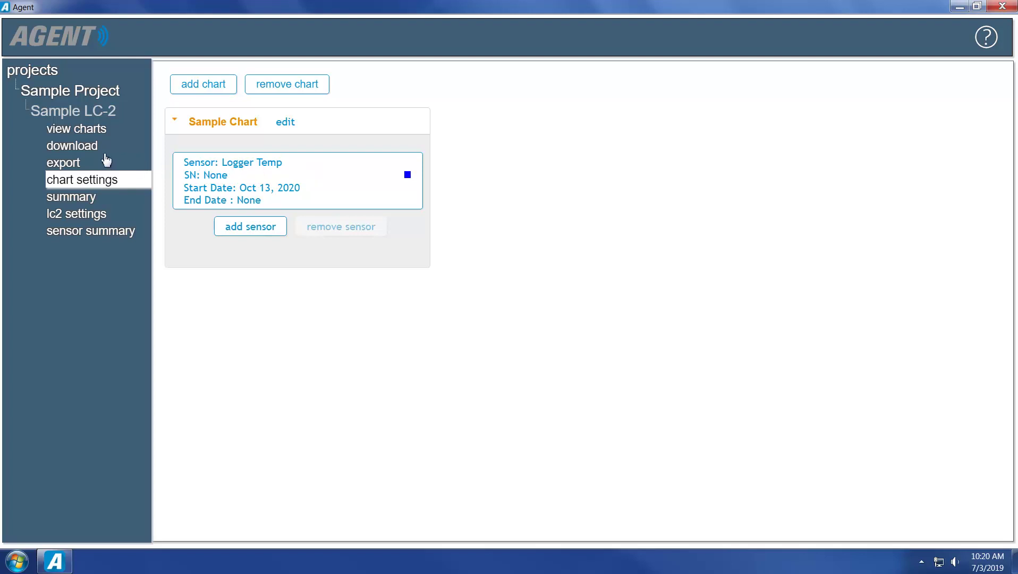
click(59, 131)
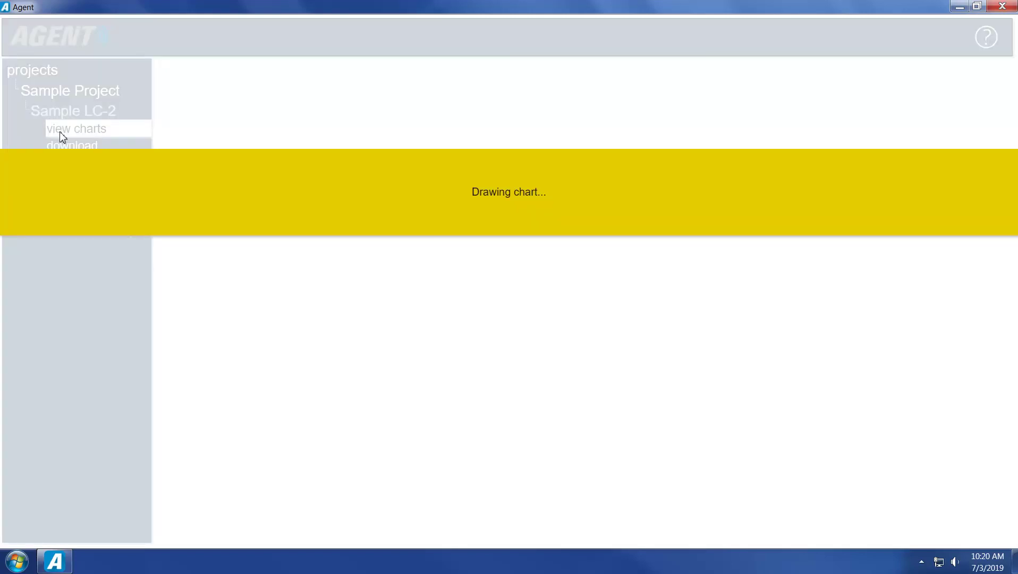